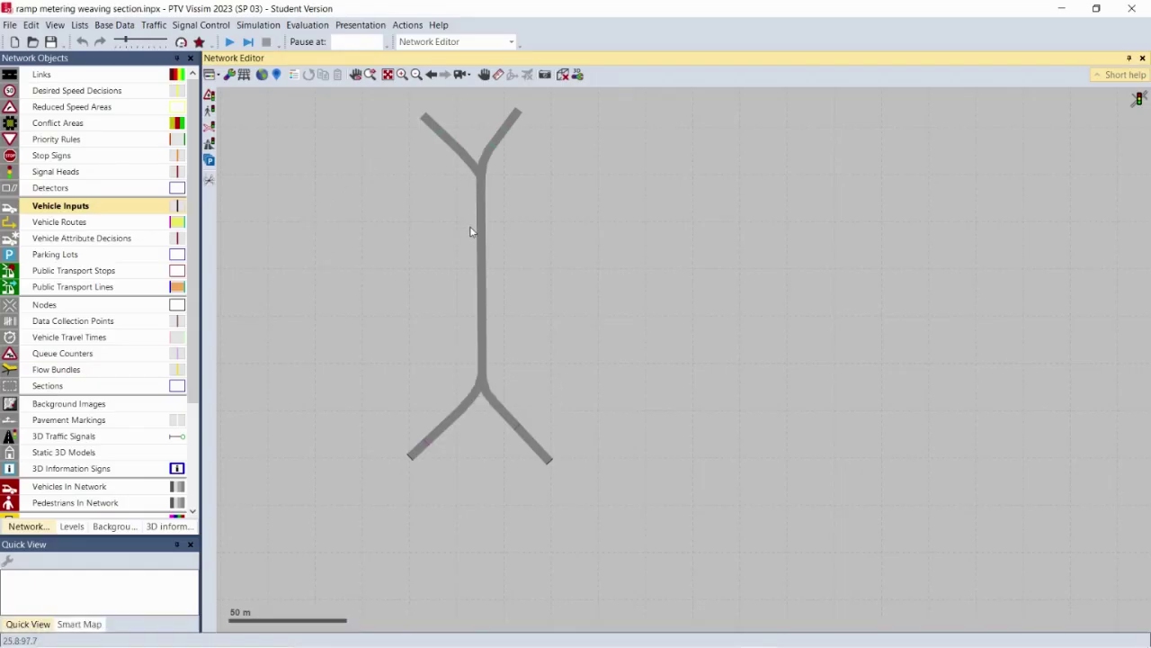
# Select the vertical middle link 3 in the Network Editor.
pyautogui.click(481, 252)
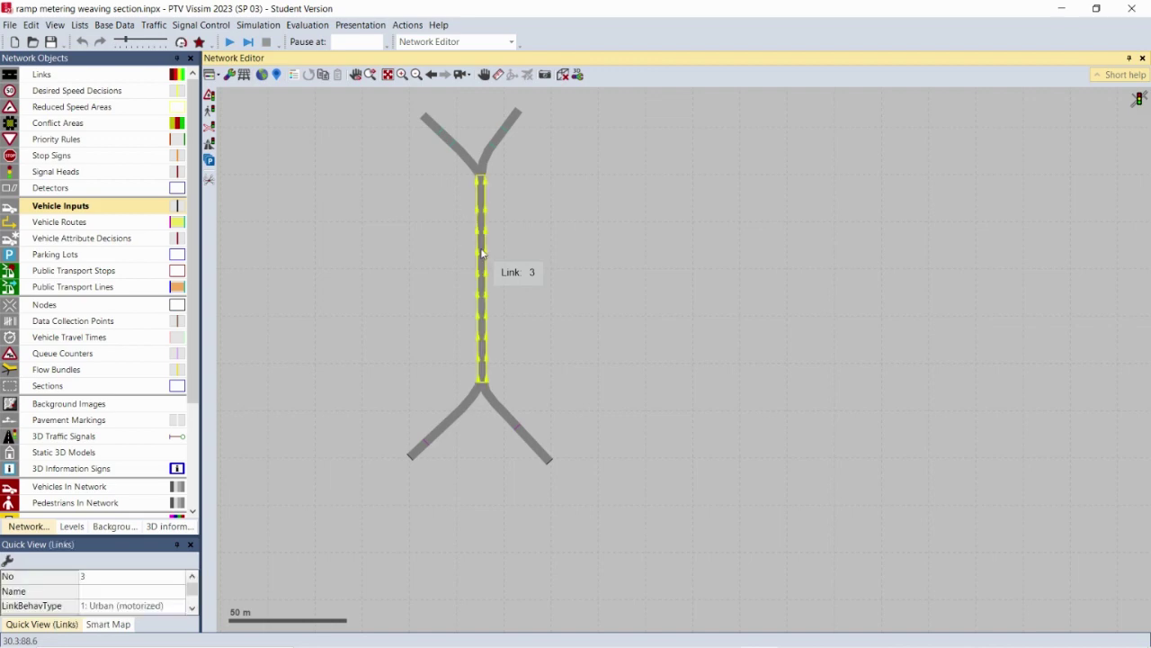
# Review link 3's lanes and its evaluation with 10.0 m segments, accept, then select link 1.
pyautogui.doubleClick(481, 255)
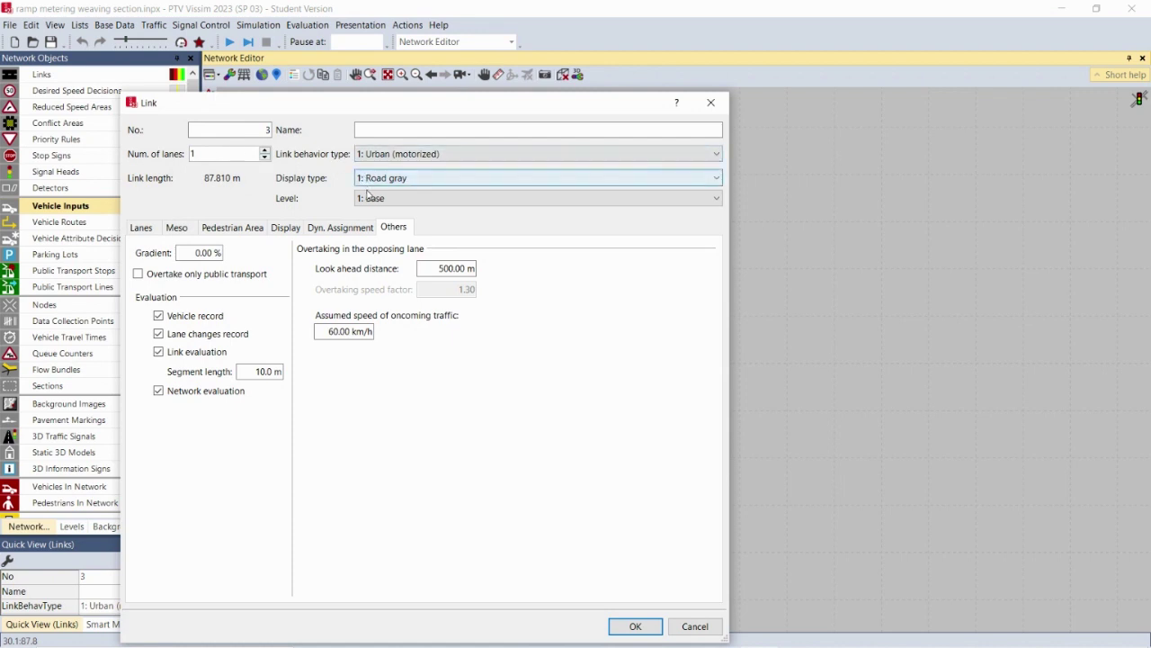
pyautogui.click(141, 228)
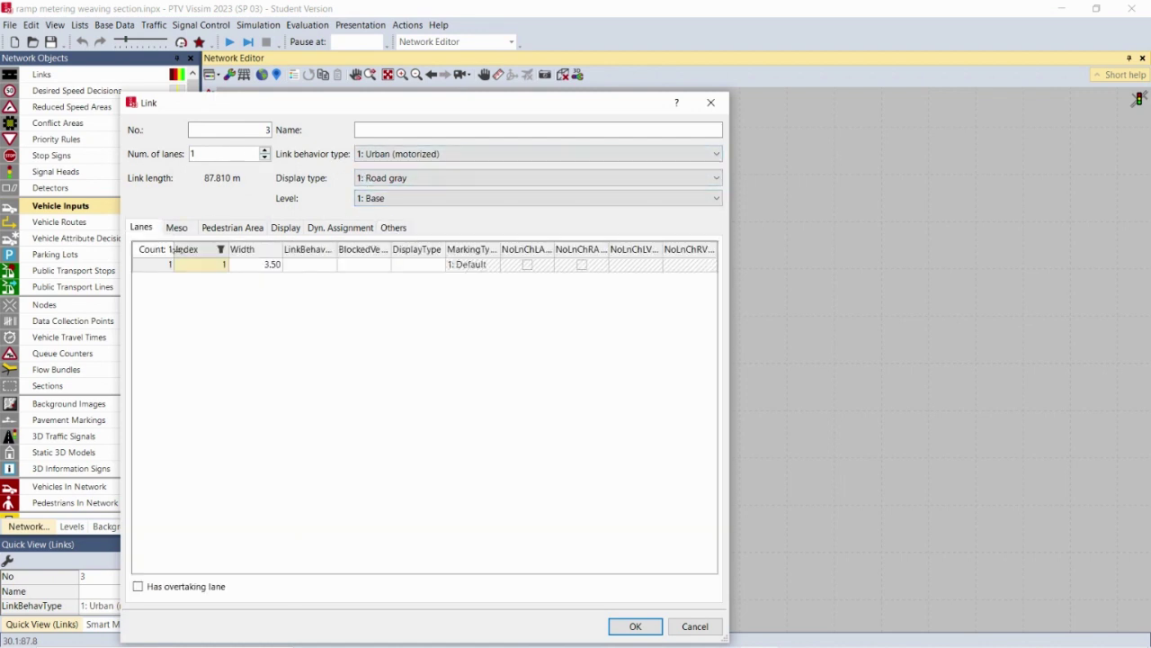
pyautogui.click(393, 228)
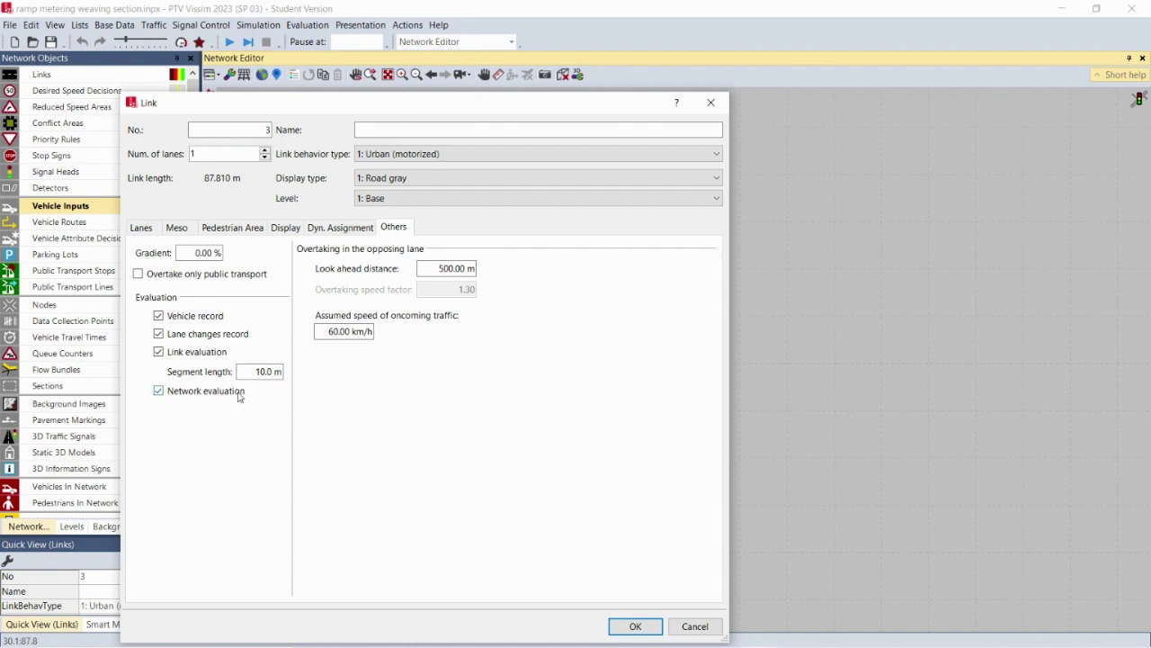
pyautogui.click(627, 626)
pyautogui.click(440, 438)
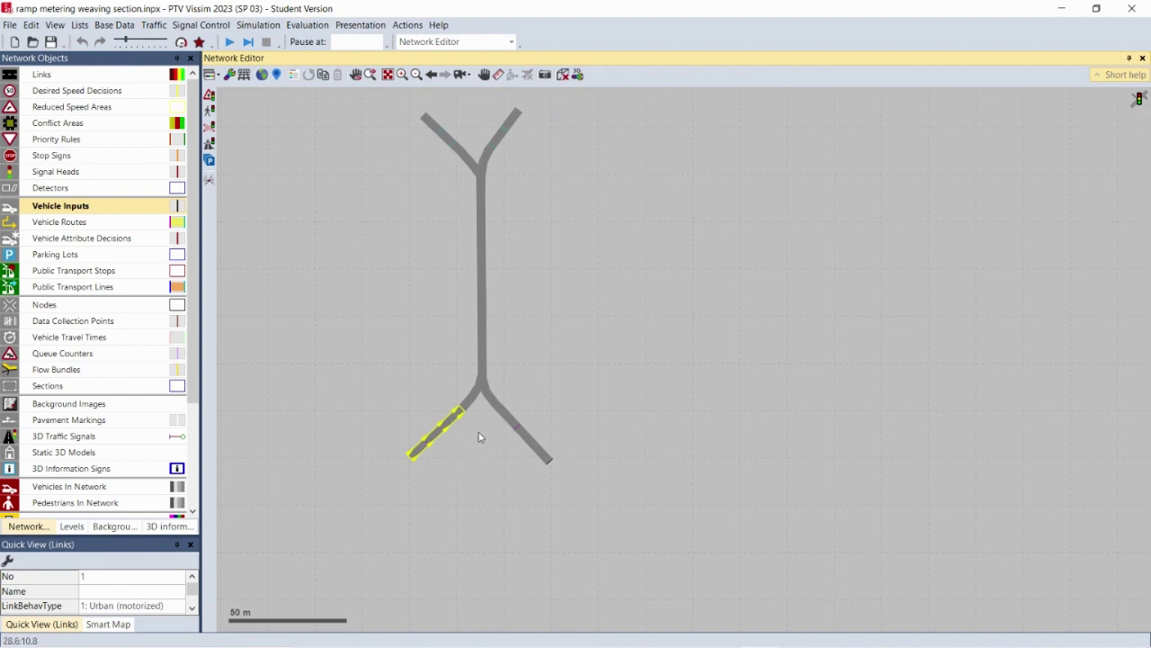
# Select links 2, 4 and 5 in turn to read their numbers, then clear the selection.
pyautogui.click(524, 432)
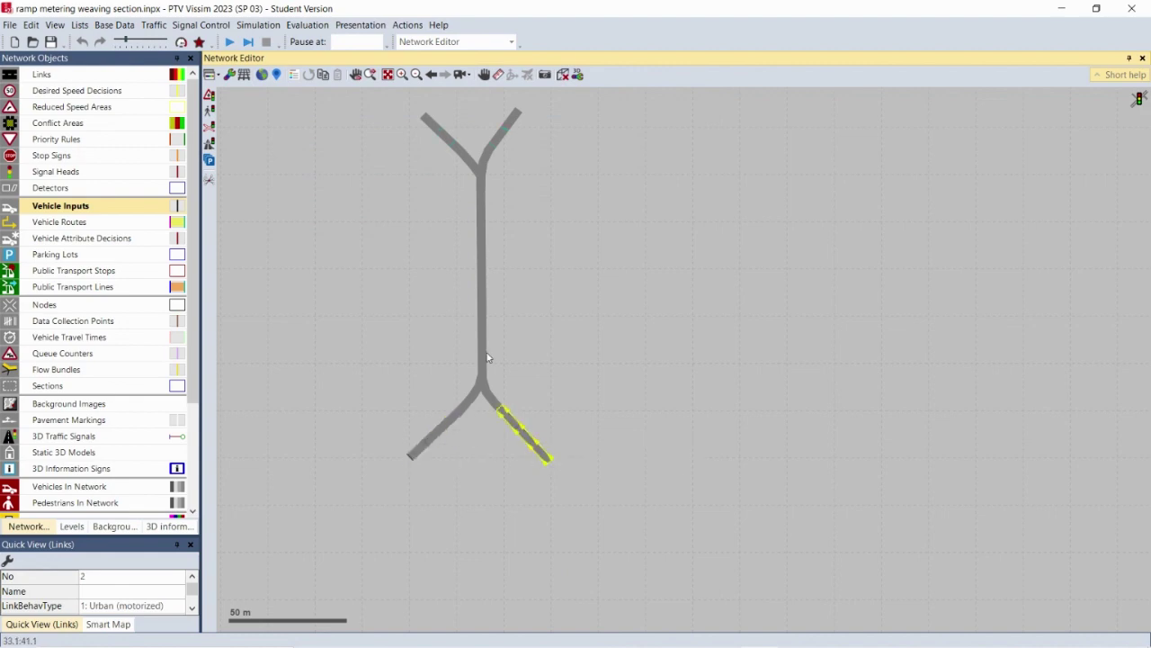
pyautogui.click(449, 136)
pyautogui.click(512, 127)
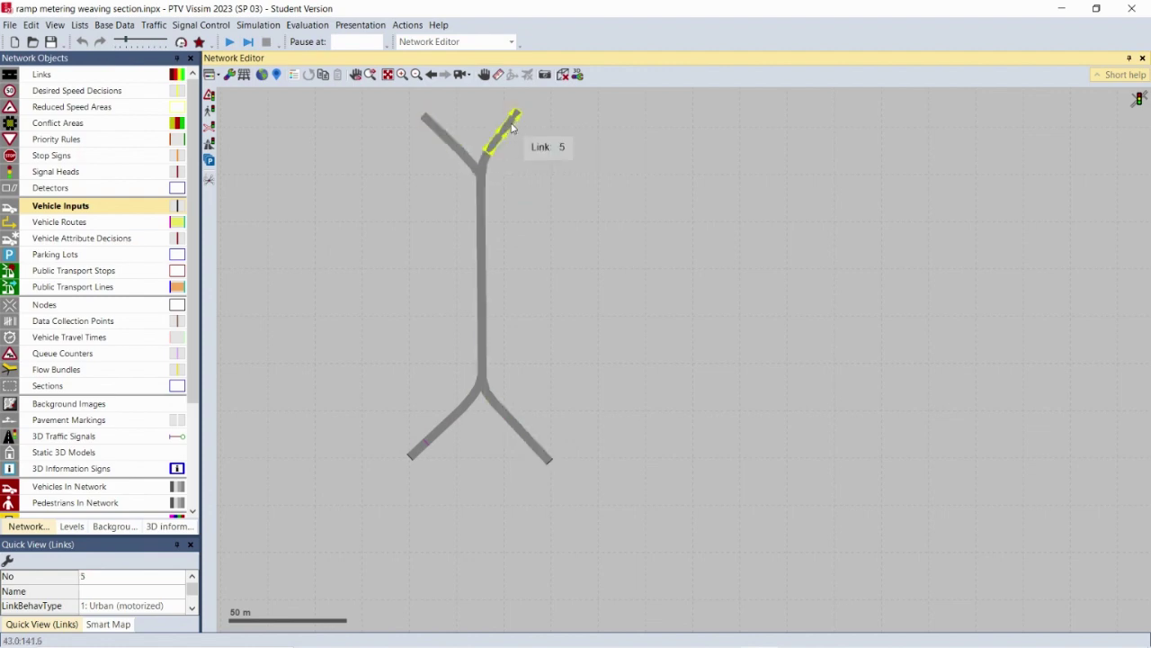
pyautogui.click(611, 219)
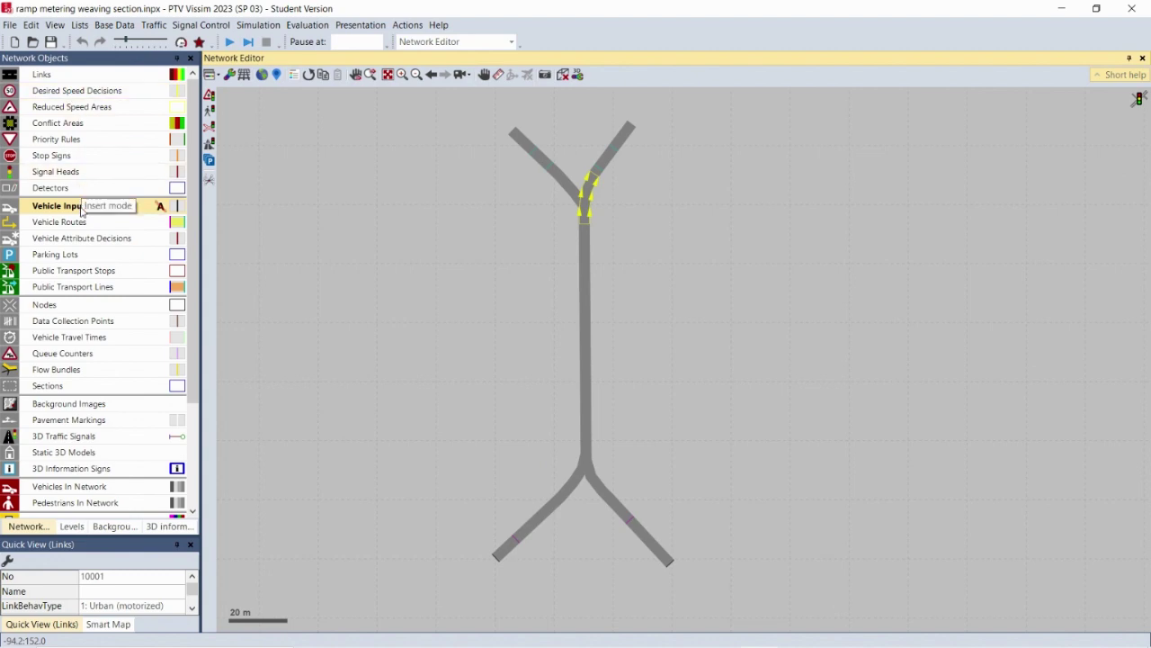
# Open and enlarge the Vehicle Inputs list, panning the network to show the lower branches.
pyautogui.rightClick(81, 208)
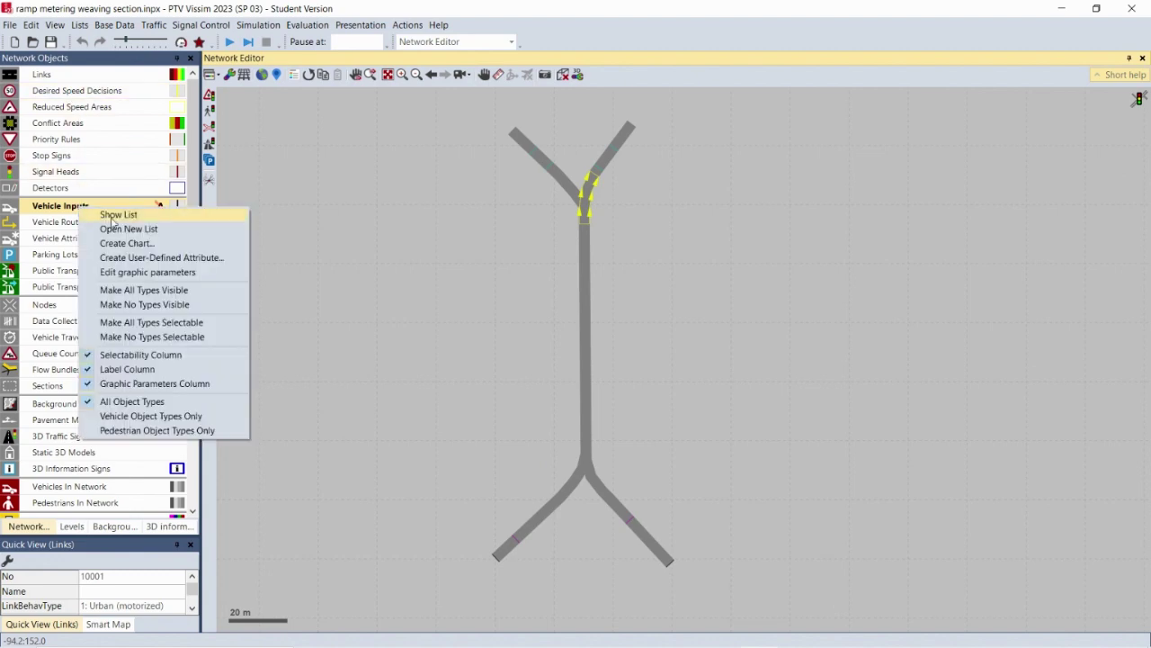
pyautogui.click(112, 214)
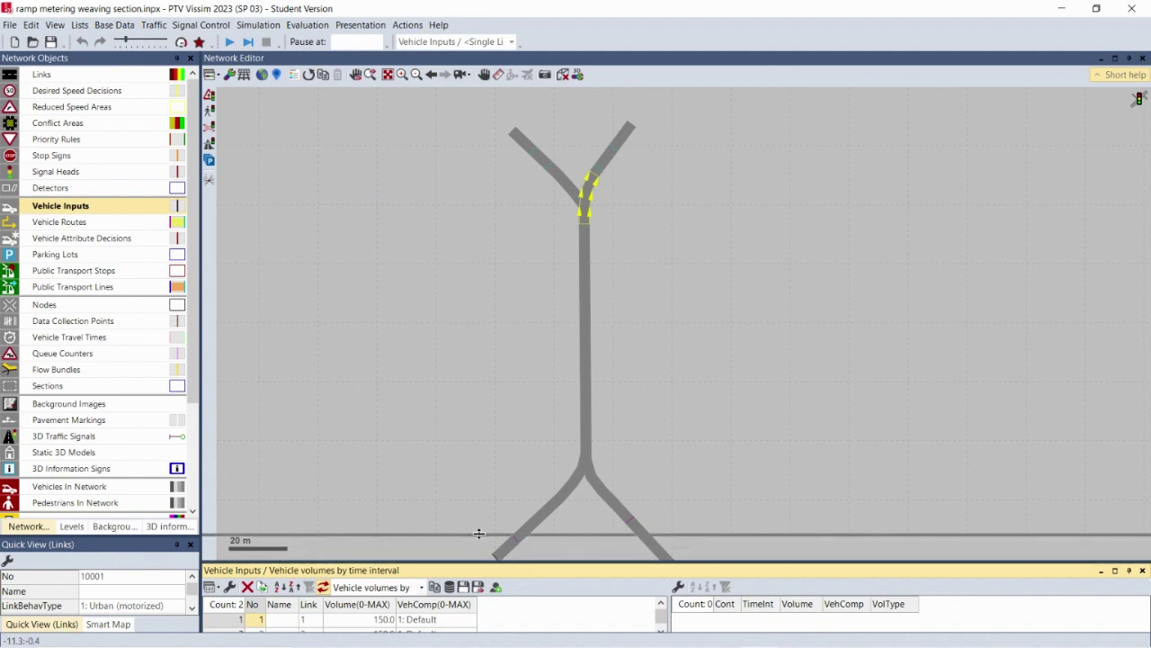
pyautogui.moveTo(470, 560); pyautogui.dragTo(470, 506)
pyautogui.click(484, 74)
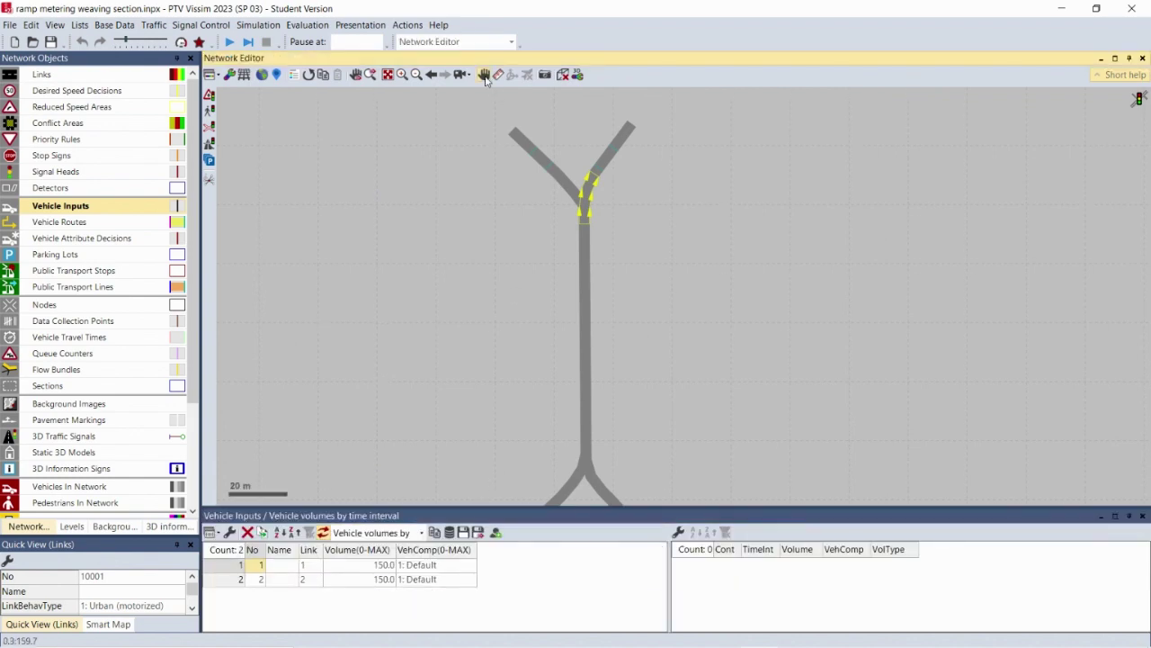
pyautogui.moveTo(568, 393); pyautogui.dragTo(555, 226)
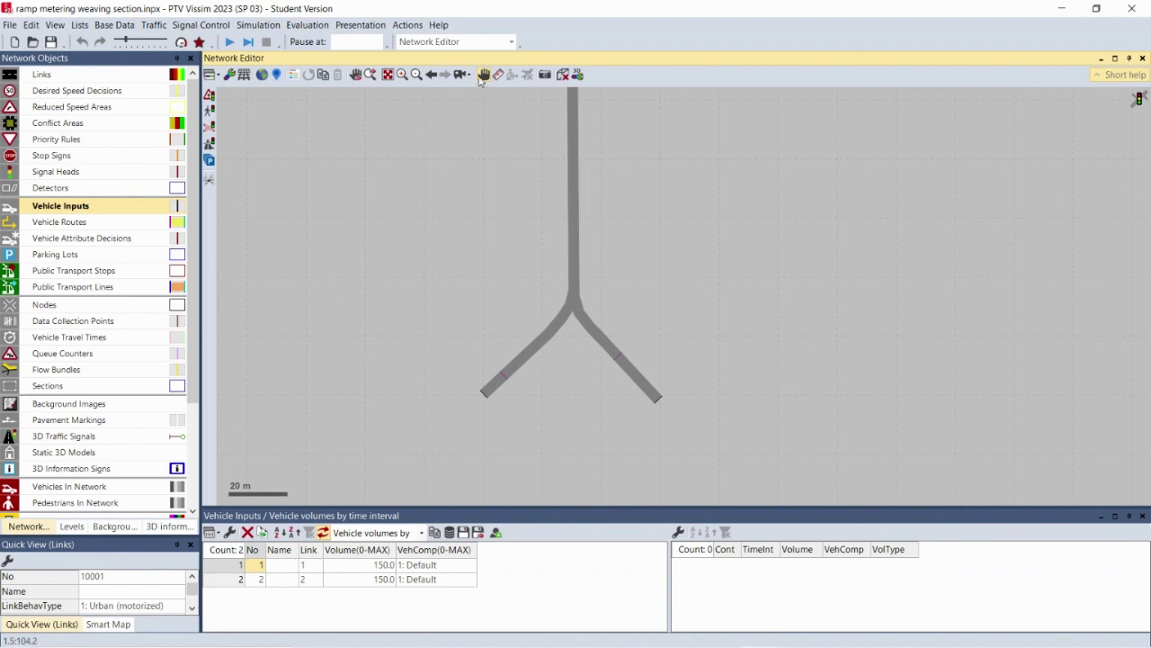
# Inspect vehicle inputs 1 and 2, 150 vehicles each on links 1 and 2.
pyautogui.click(224, 567)
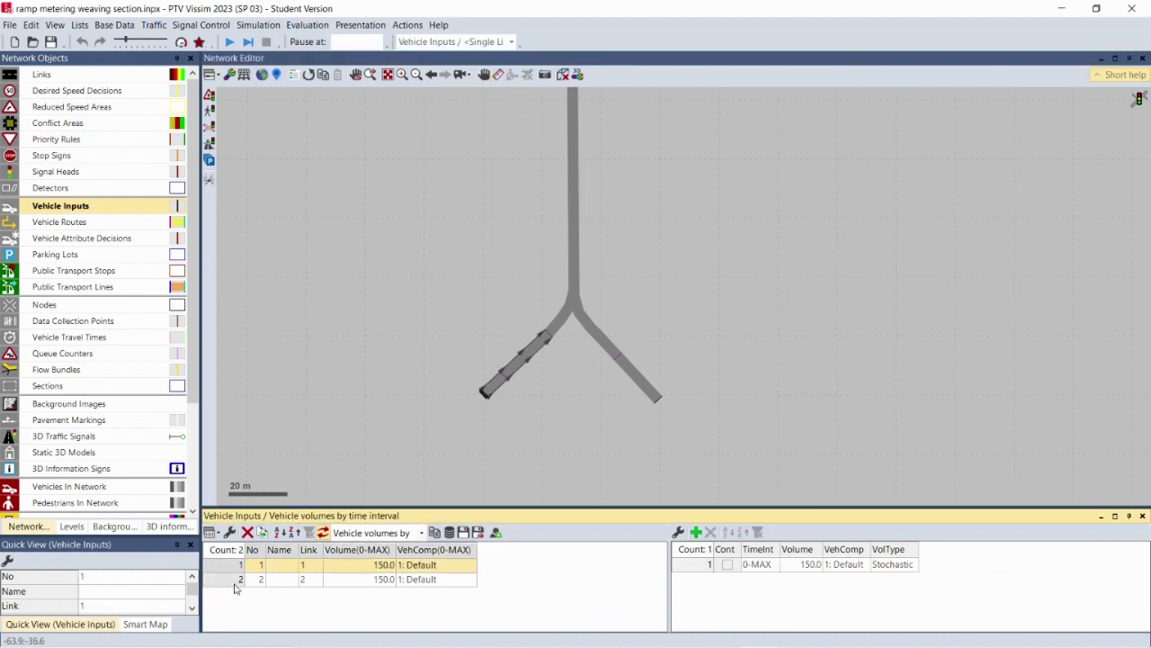
pyautogui.click(236, 583)
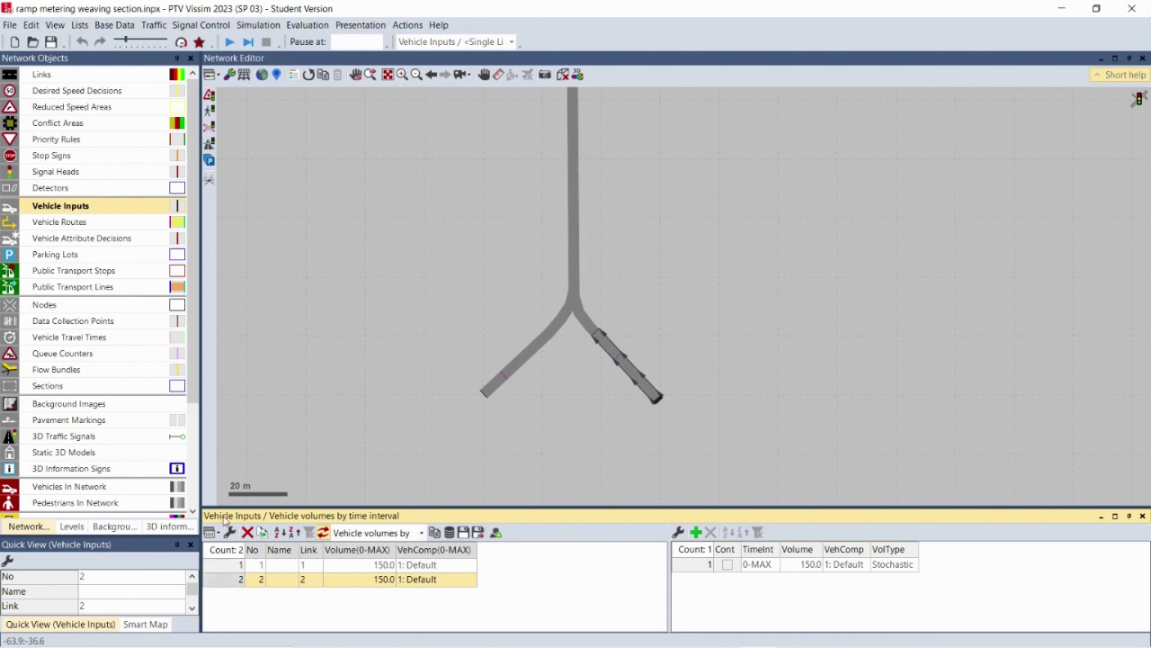
pyautogui.click(79, 227)
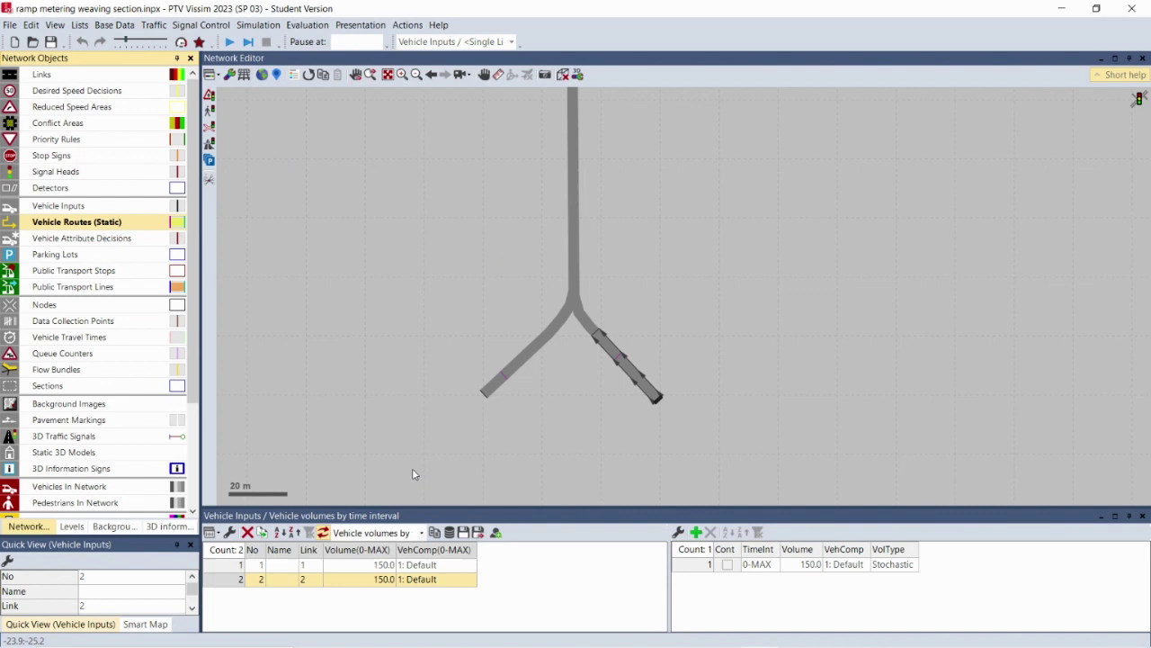
# Open the static routing decisions list and inspect decision 1's two routes to links 4 and 5.
pyautogui.rightClick(83, 227)
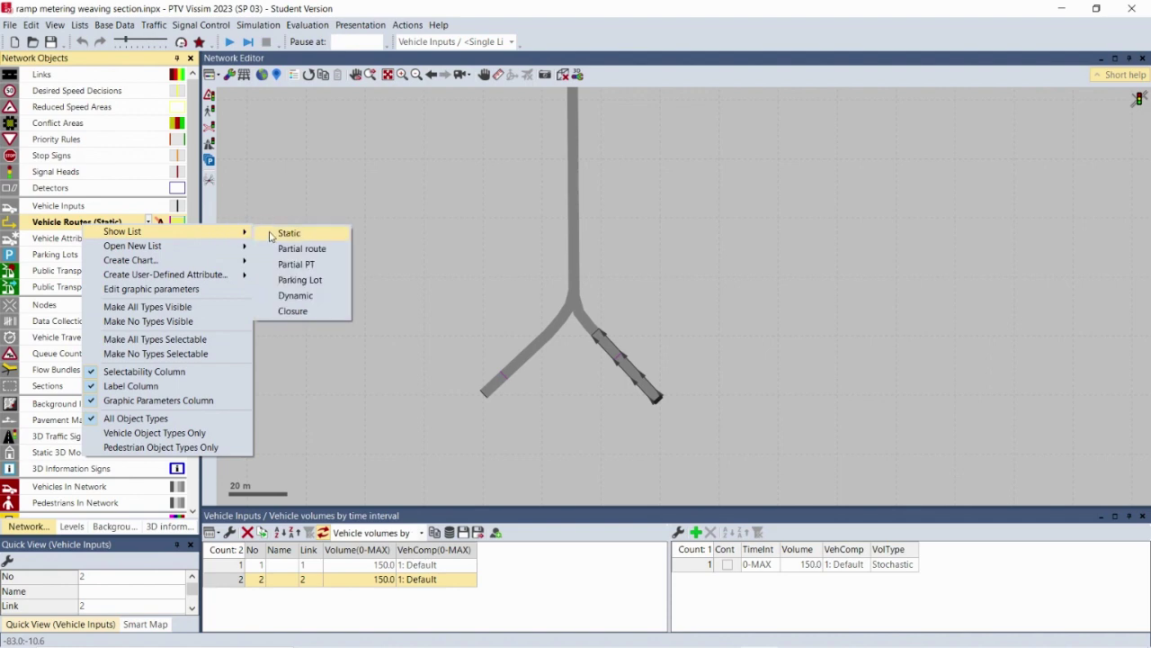
pyautogui.click(279, 231)
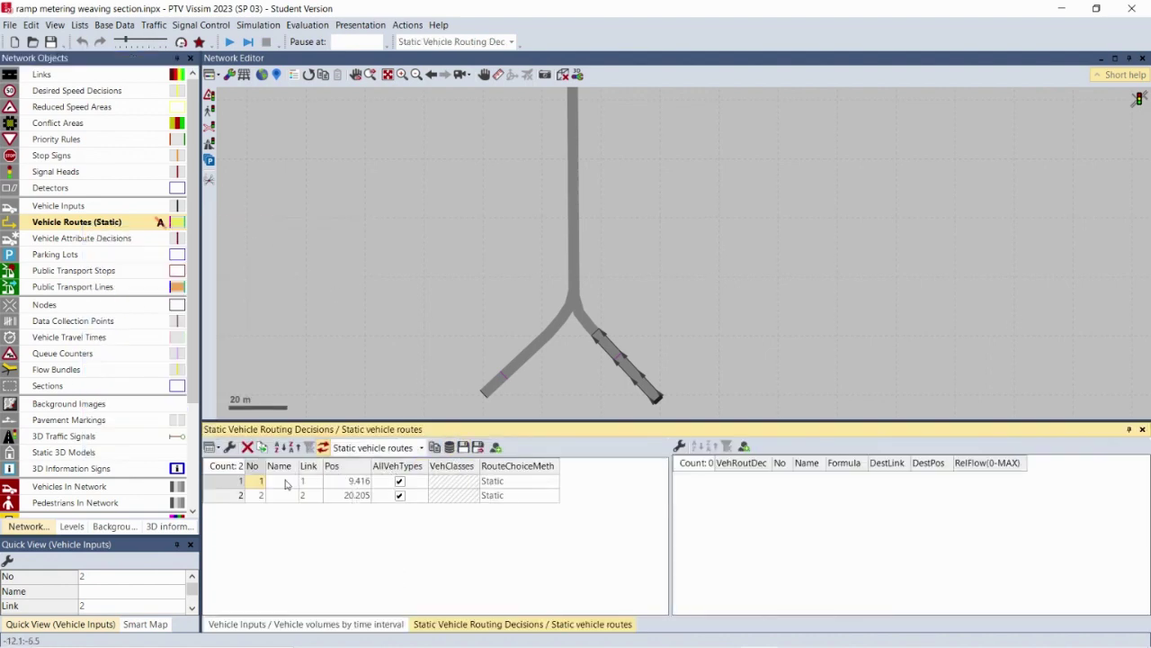
pyautogui.click(236, 483)
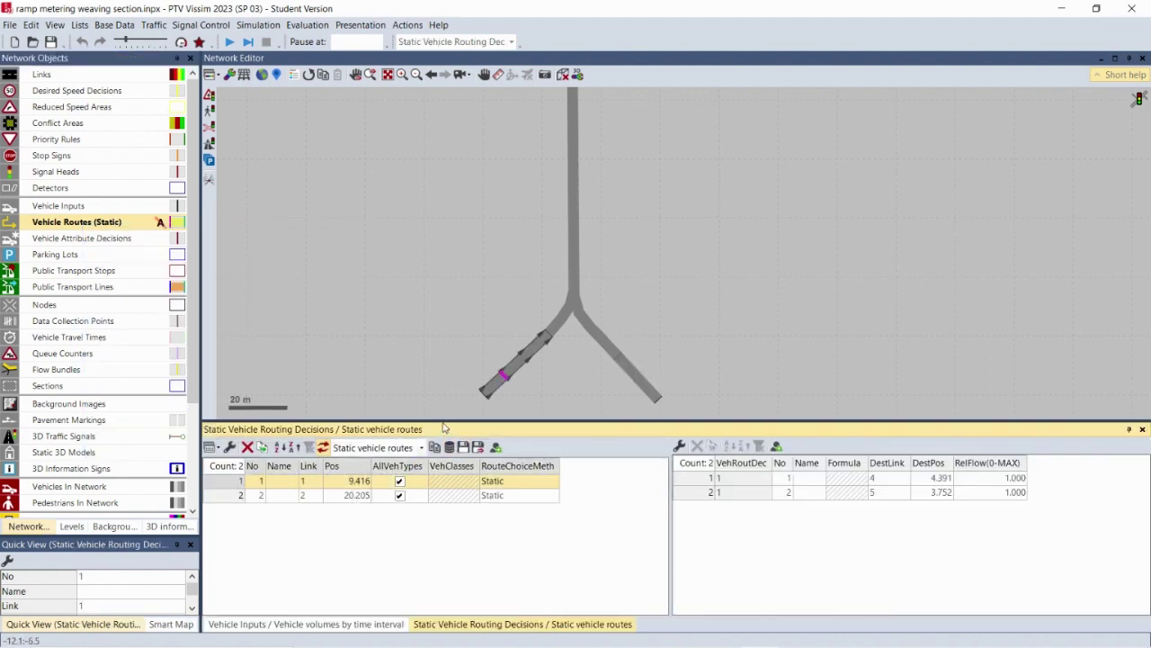
pyautogui.moveTo(443, 422); pyautogui.dragTo(444, 493)
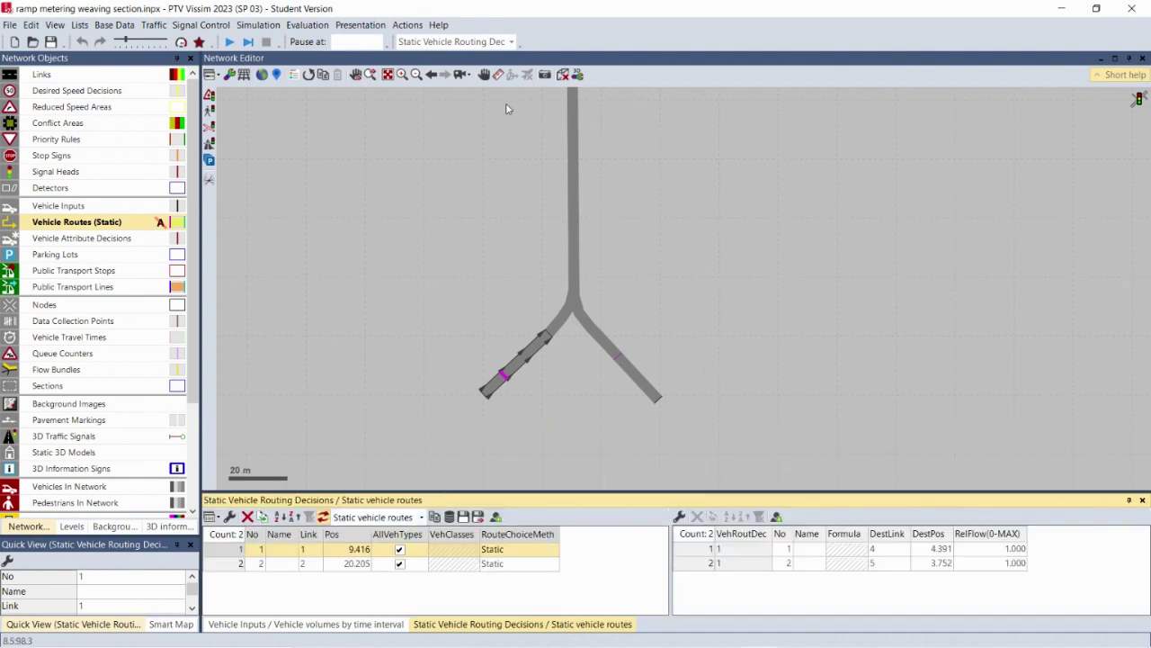
pyautogui.click(484, 76)
pyautogui.moveTo(502, 171); pyautogui.dragTo(501, 259)
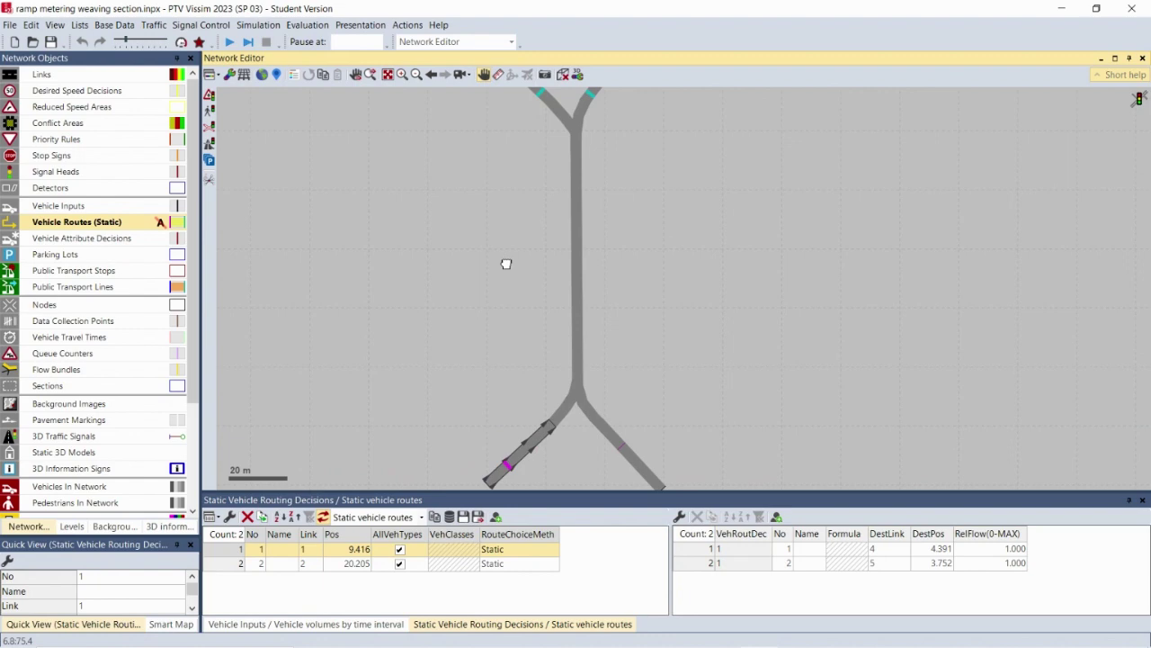
pyautogui.scroll(-2, 502, 259)
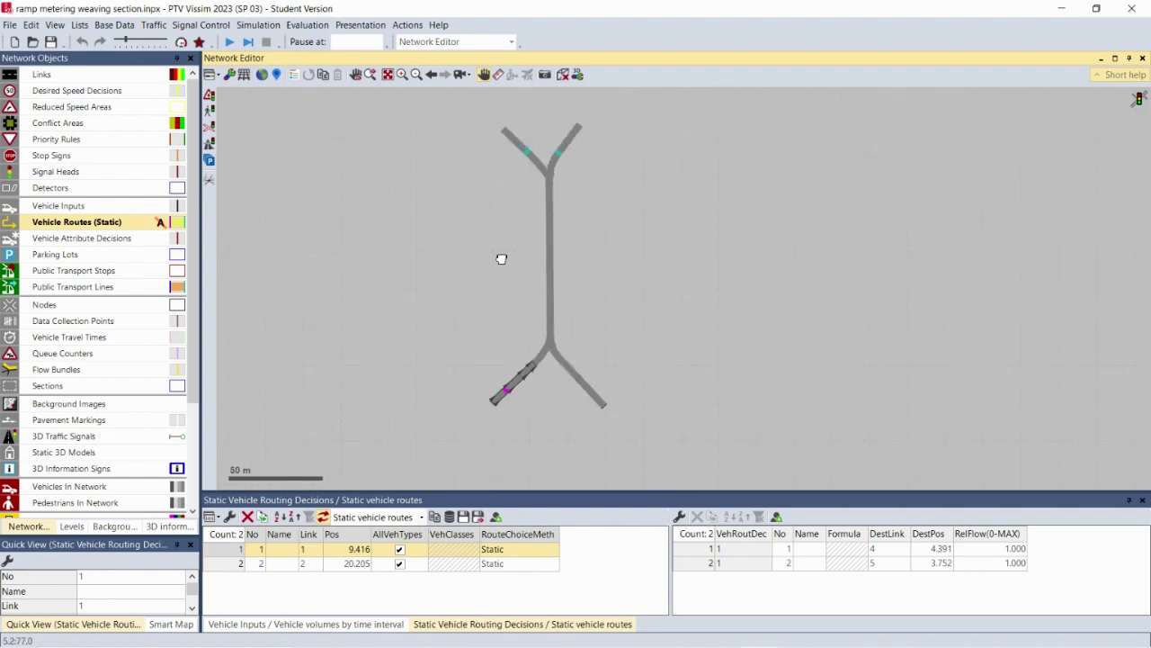
pyautogui.click(693, 553)
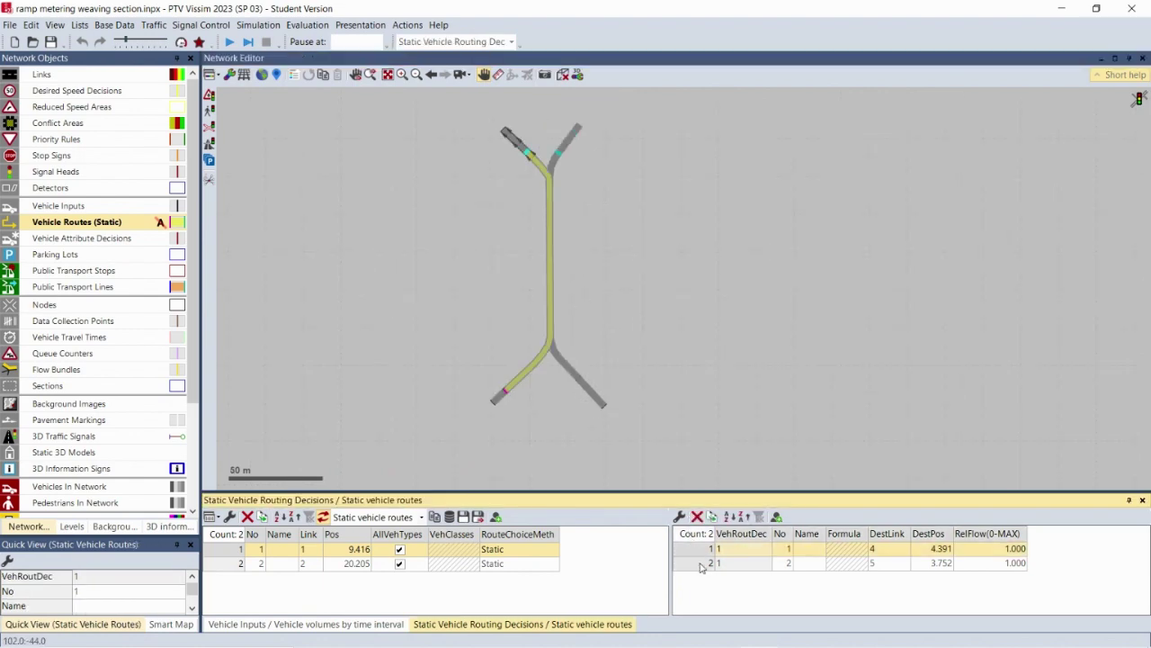
pyautogui.click(702, 565)
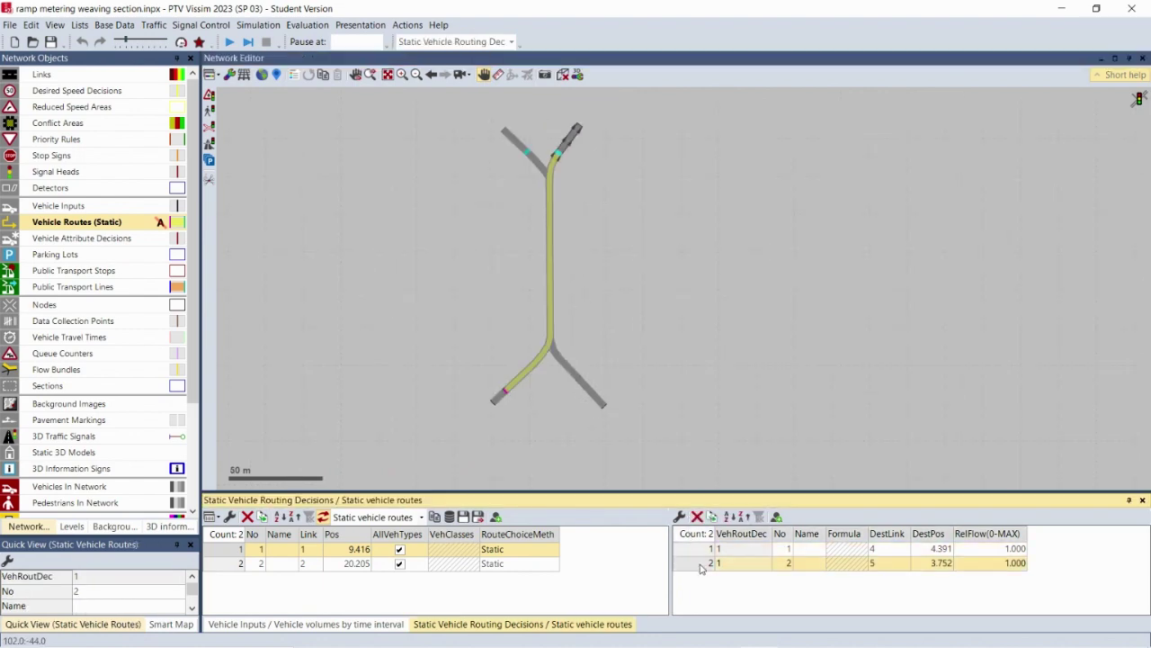
# Inspect routing decision 2's two routes, then close the routing decisions list.
pyautogui.click(228, 564)
pyautogui.click(689, 550)
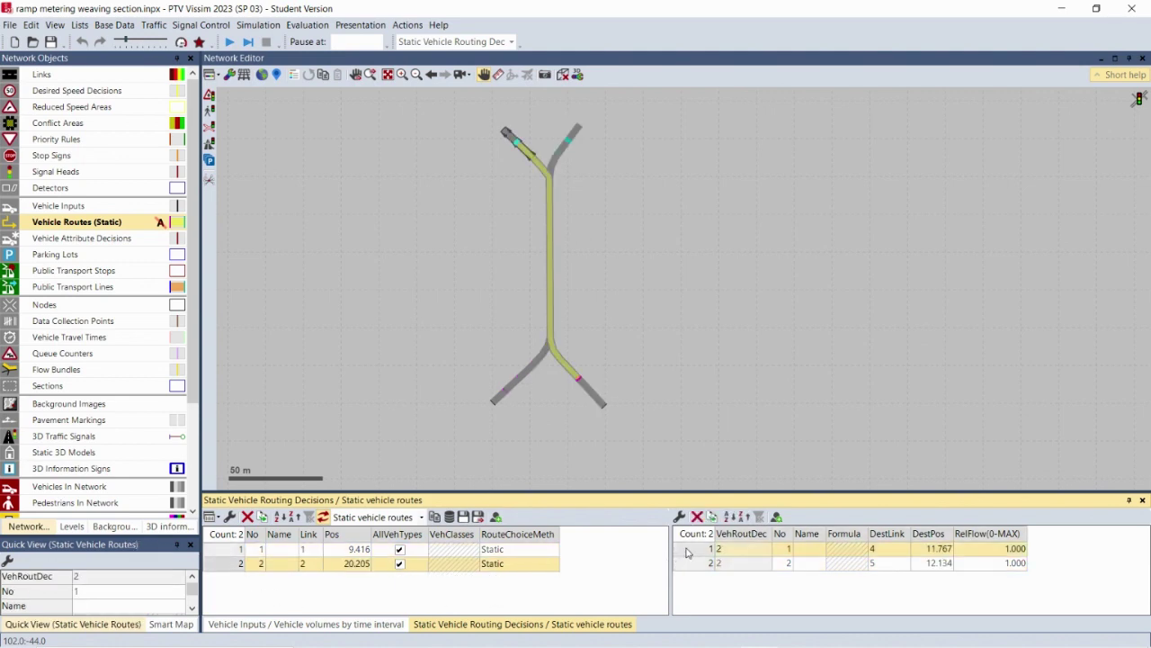
pyautogui.click(699, 564)
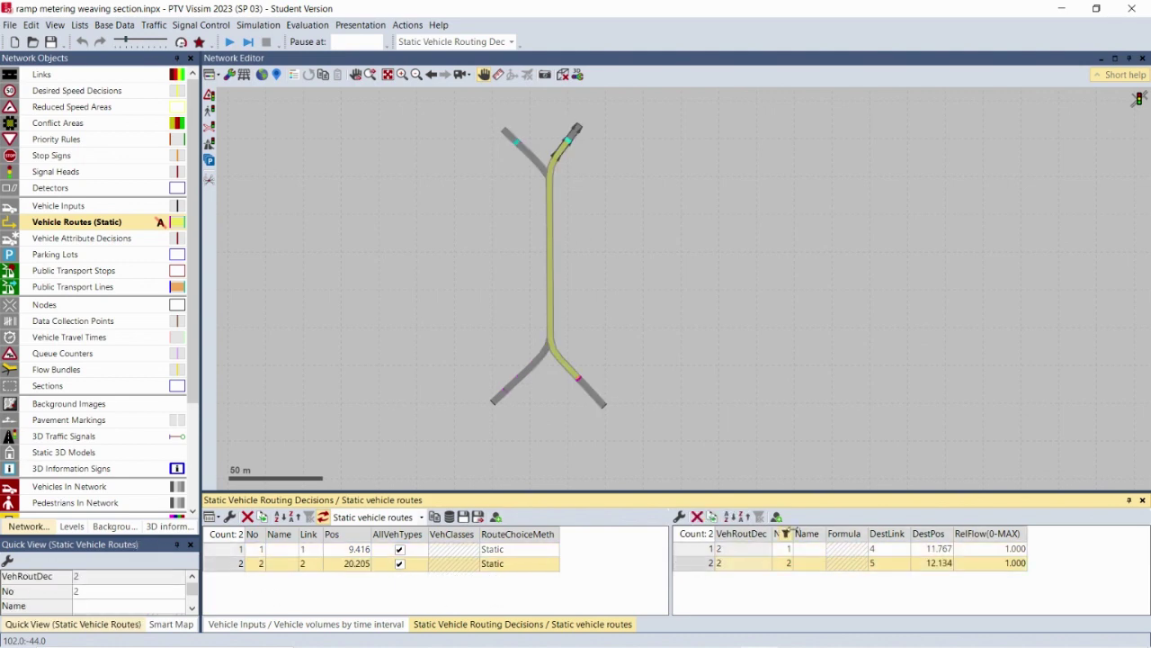
pyautogui.click(1142, 500)
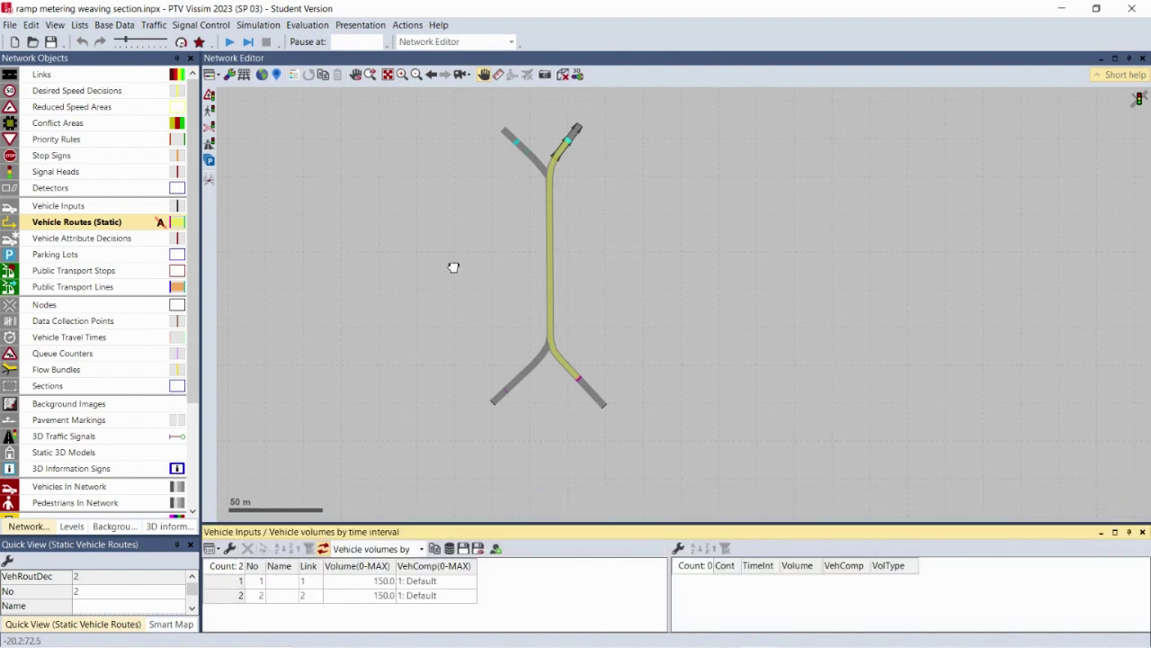
# Enable link results collection per link segment in the evaluation configuration.
pyautogui.click(303, 27)
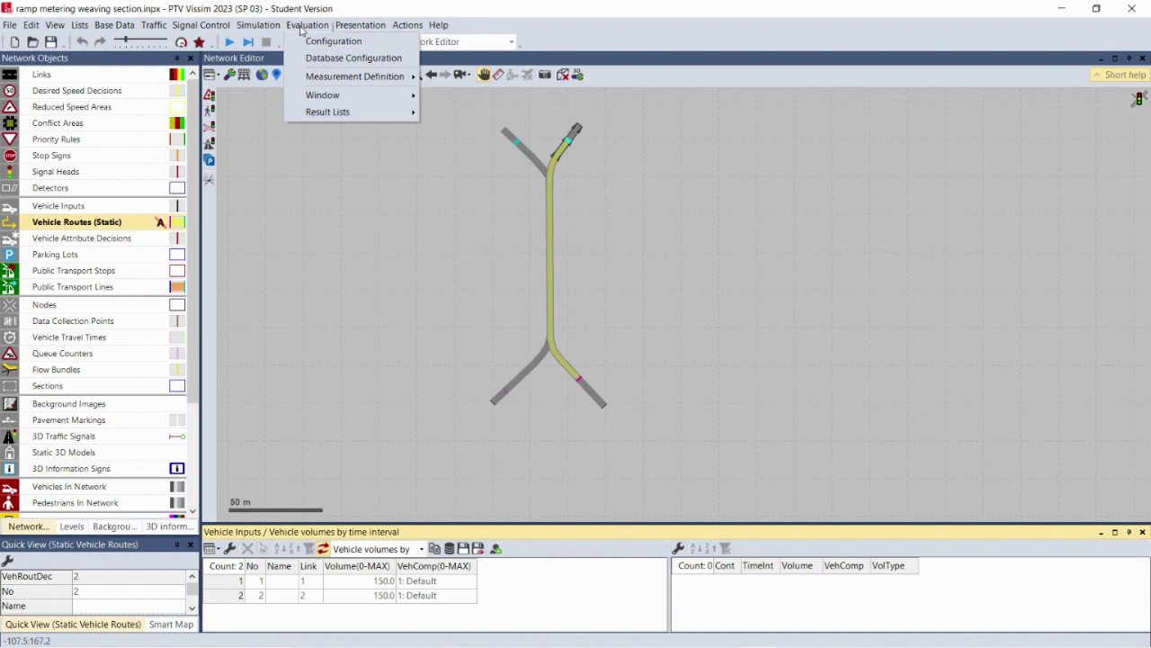
pyautogui.click(315, 42)
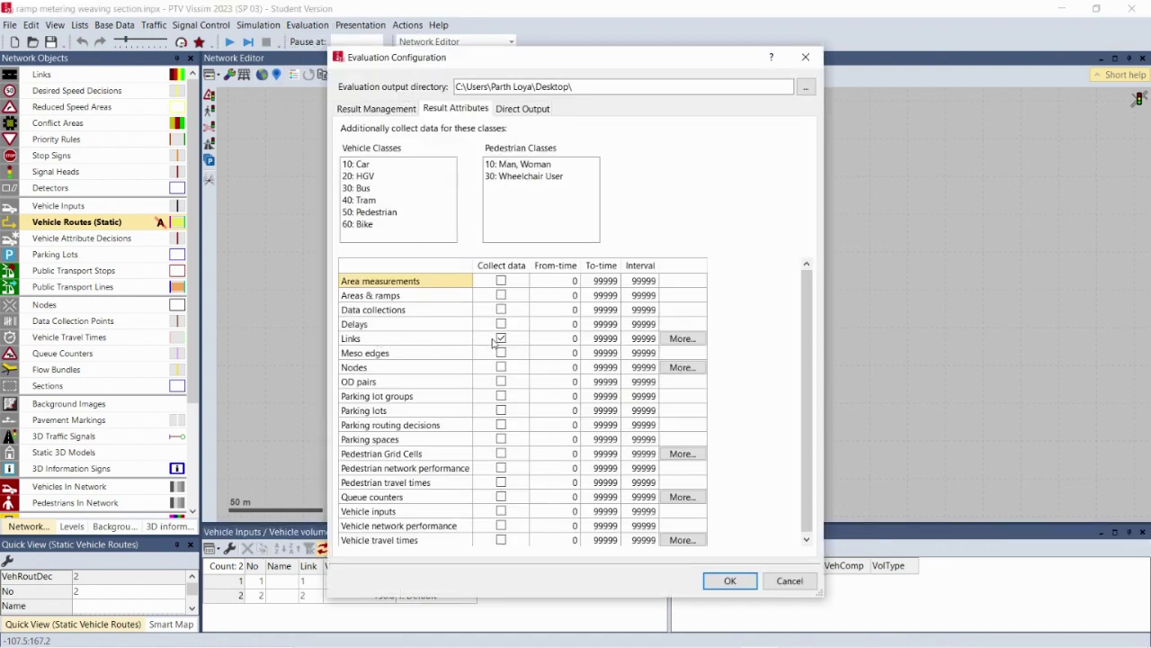
pyautogui.click(681, 339)
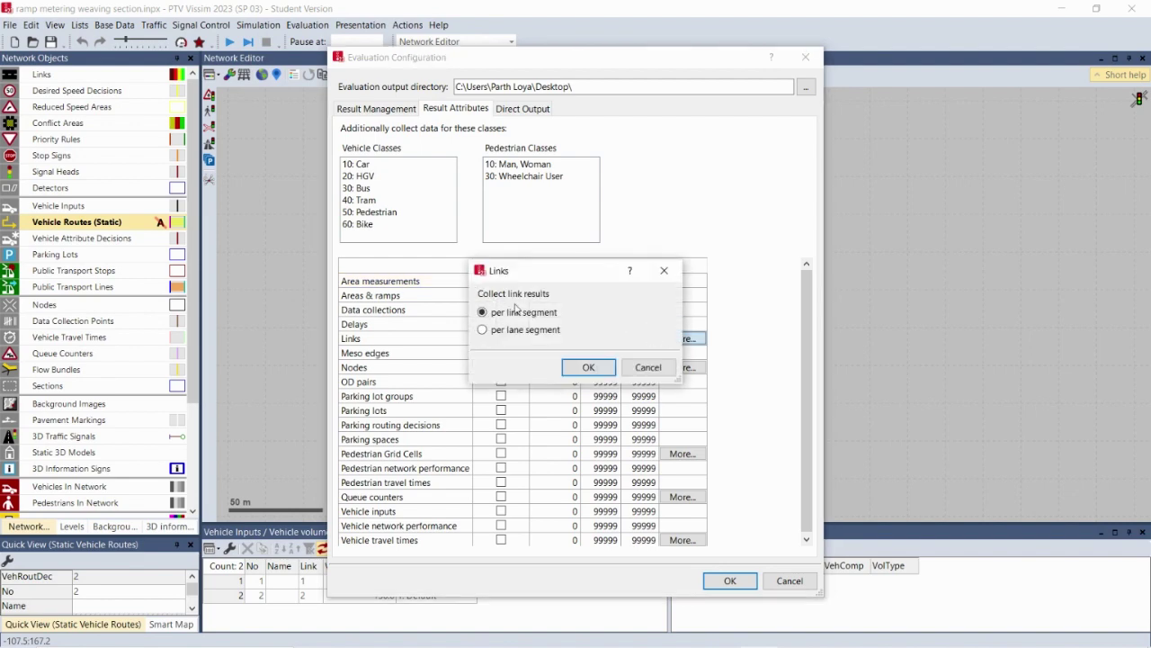
pyautogui.click(592, 366)
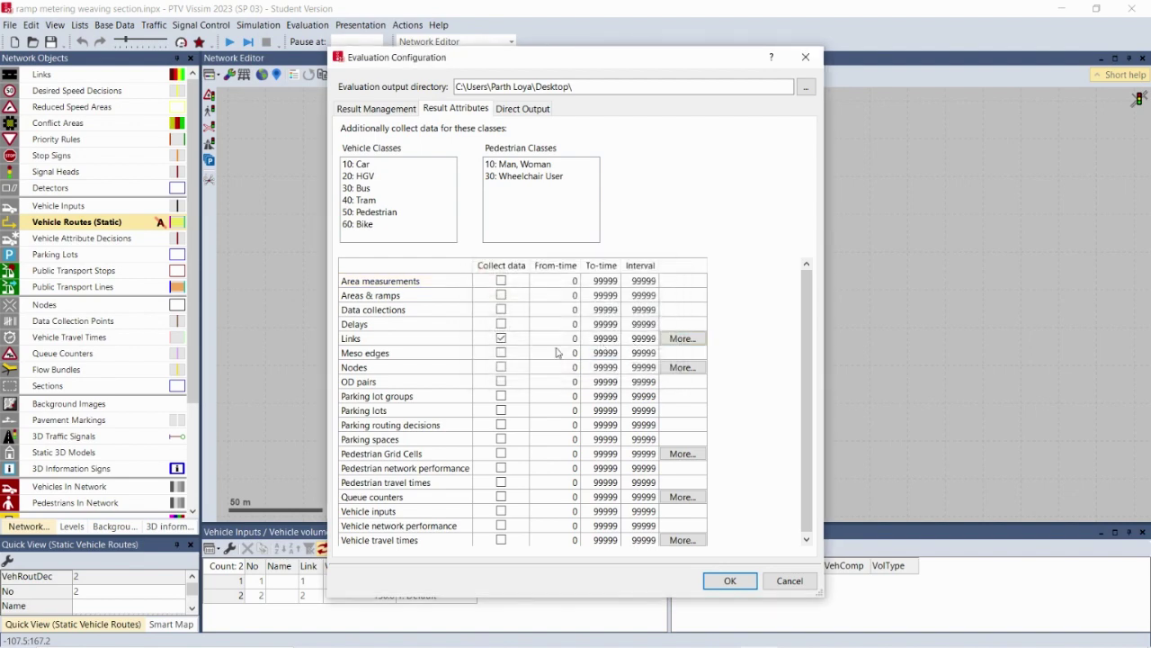
pyautogui.click(729, 582)
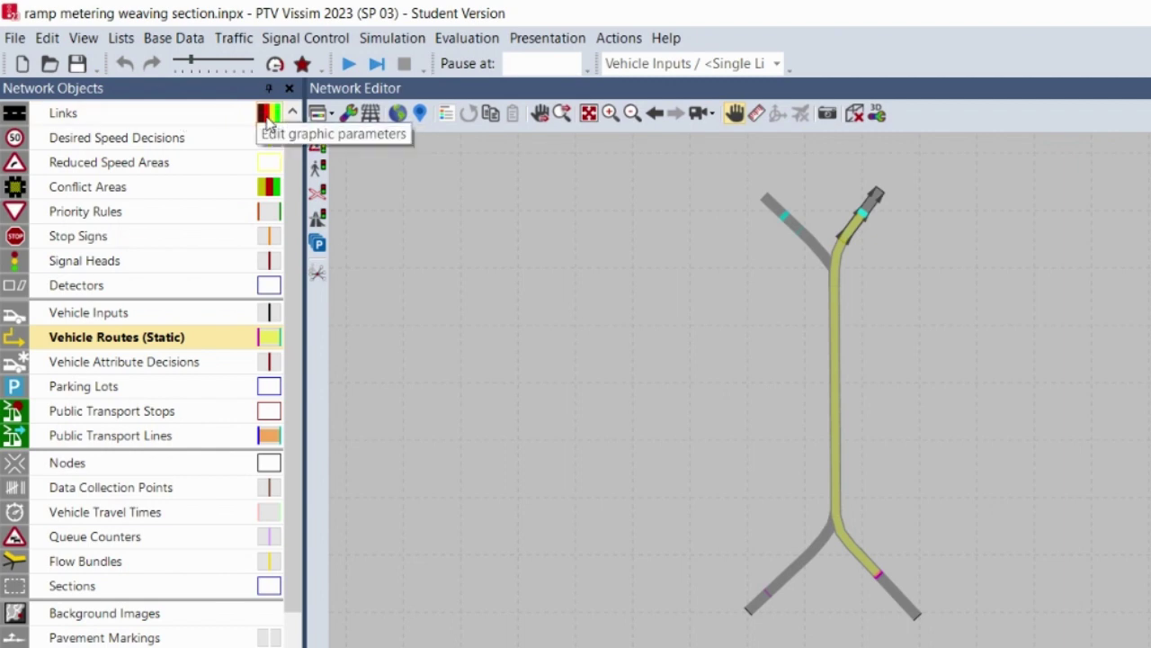
# Set the links' graphic drawing mode to Use color scheme.
pyautogui.click(267, 114)
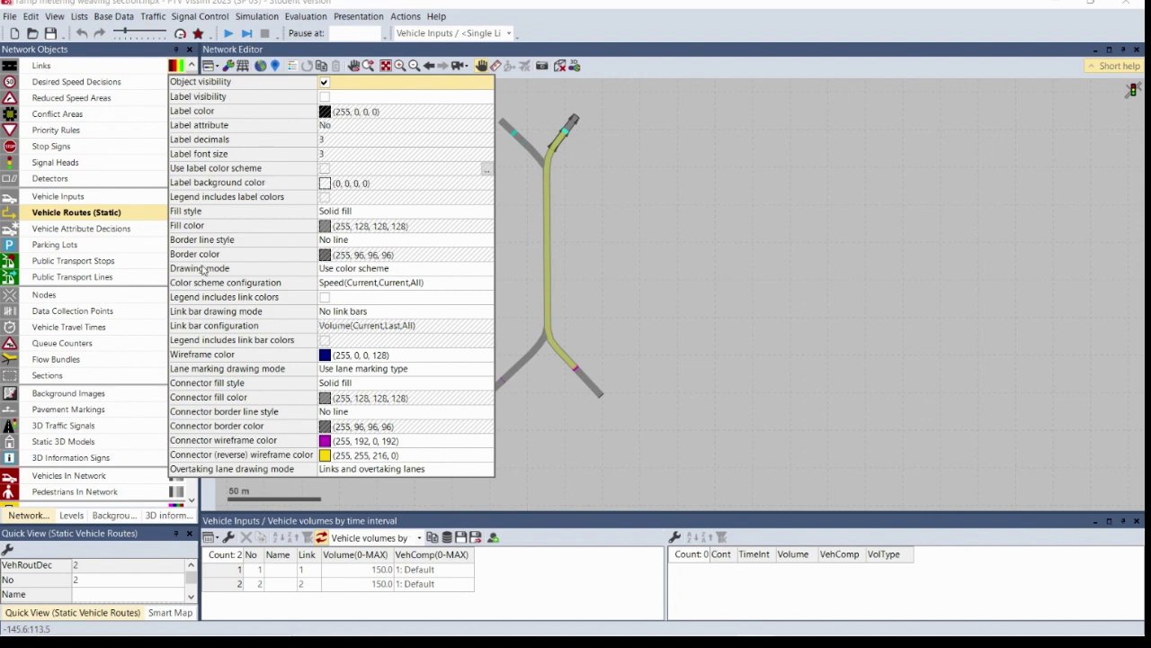
pyautogui.click(344, 273)
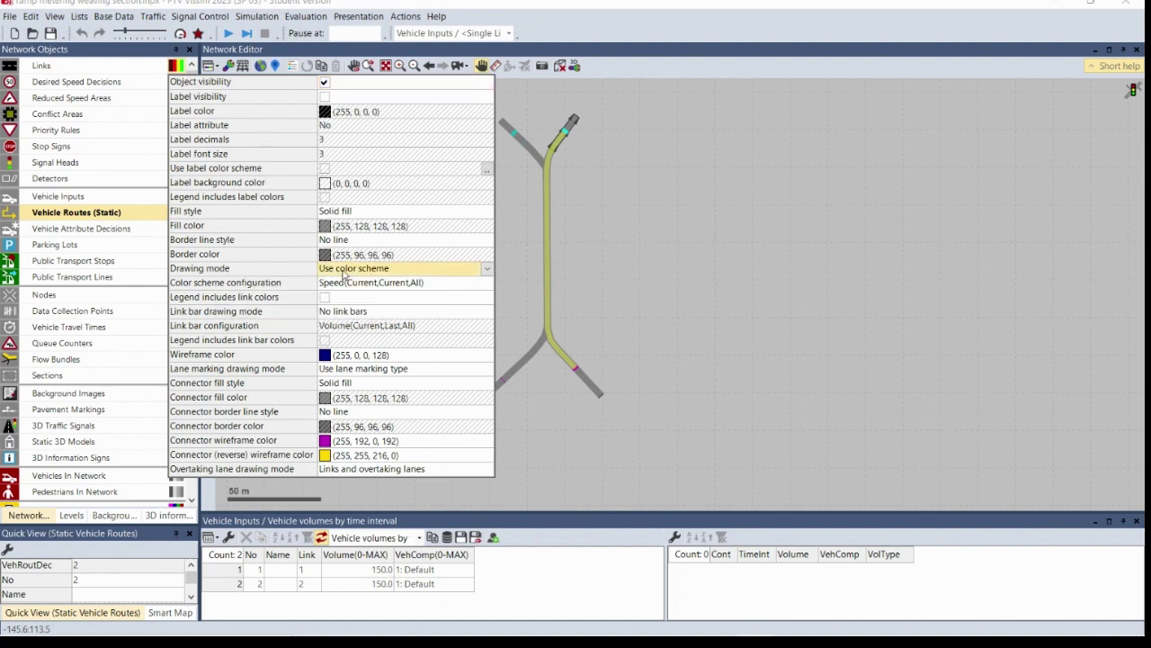
pyautogui.click(486, 271)
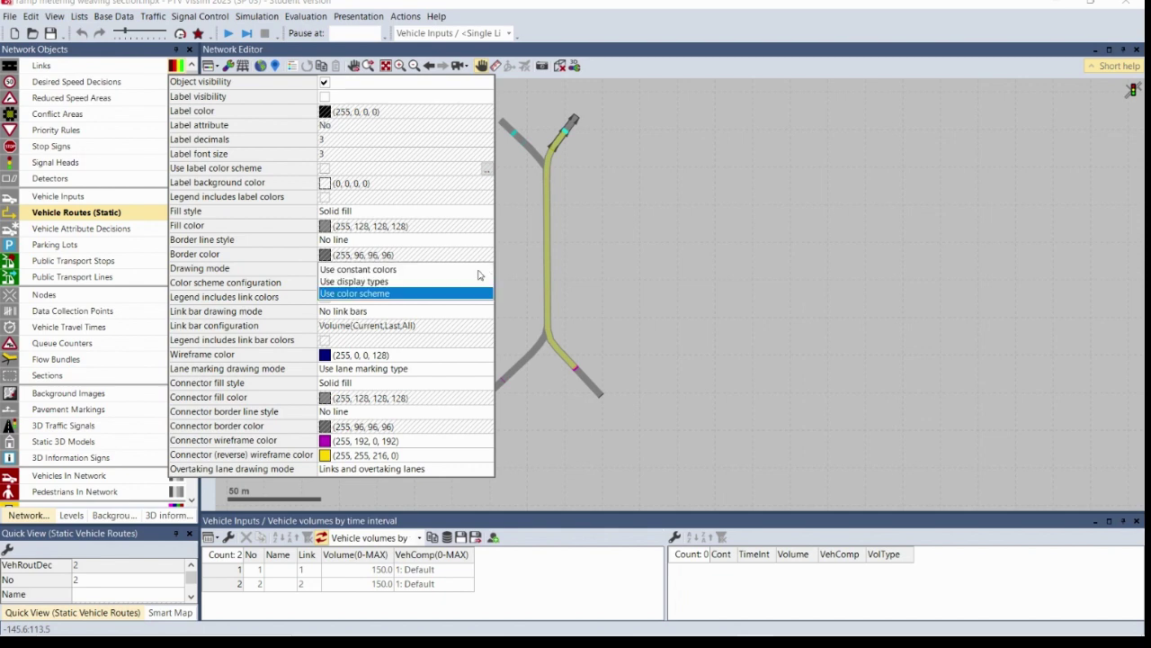
pyautogui.click(387, 294)
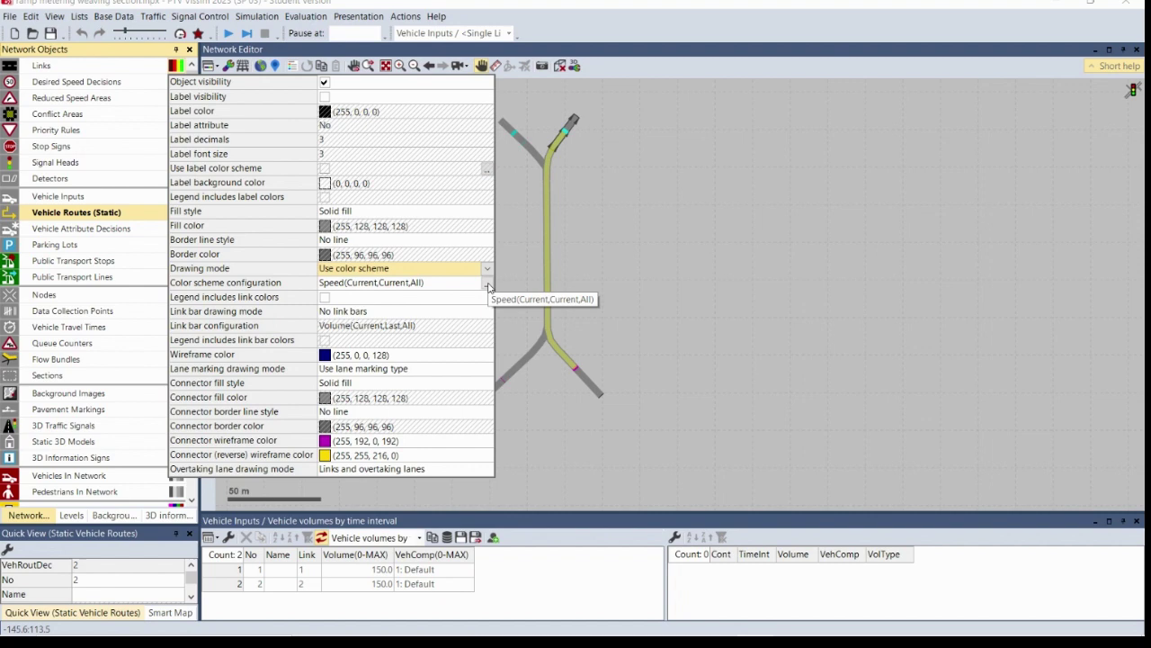
pyautogui.click(487, 286)
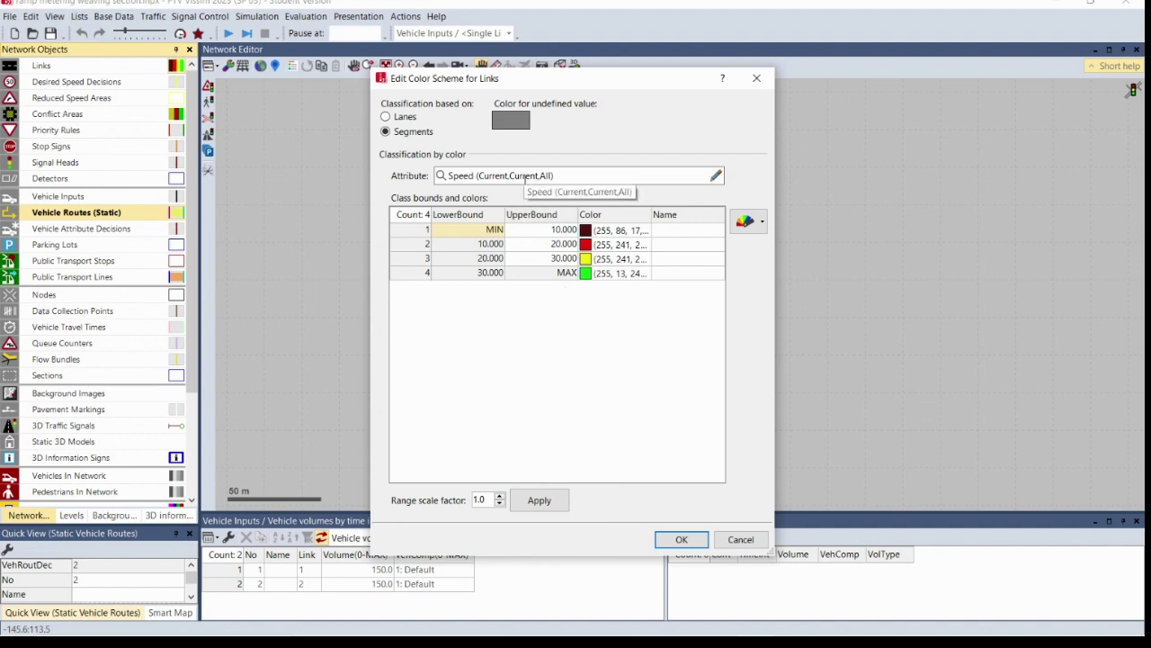
# Classify the links colour scheme by Speed (Current,Current,All) with four classes and accept it.
pyautogui.click(525, 176)
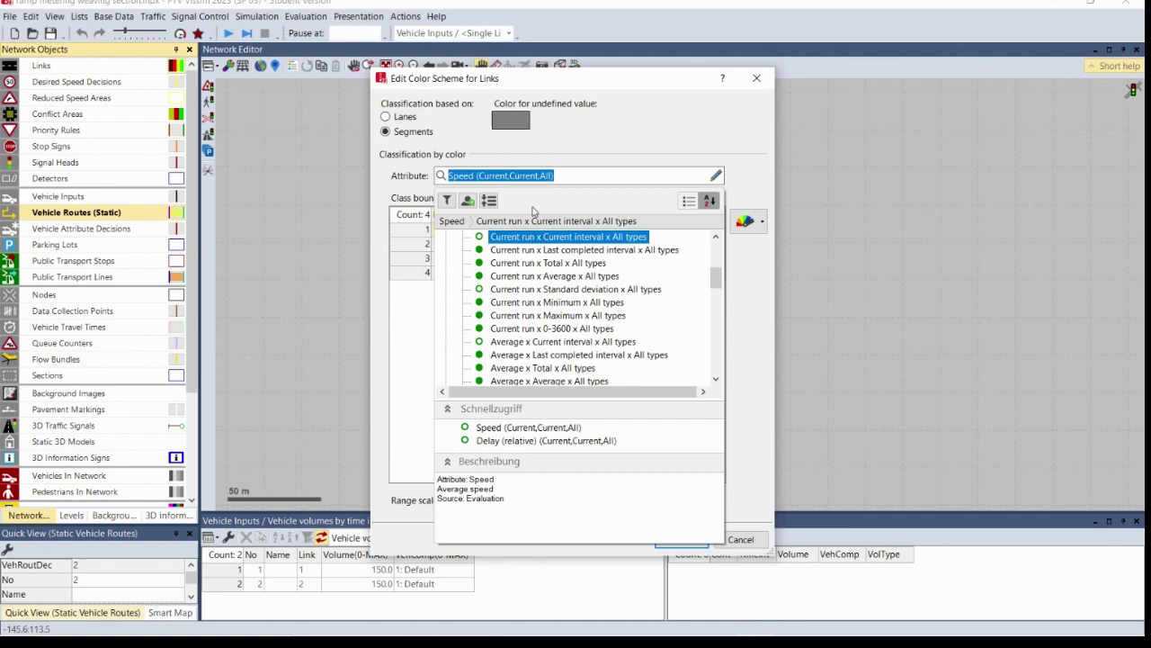
pyautogui.moveTo(568, 237)
pyautogui.click(543, 239)
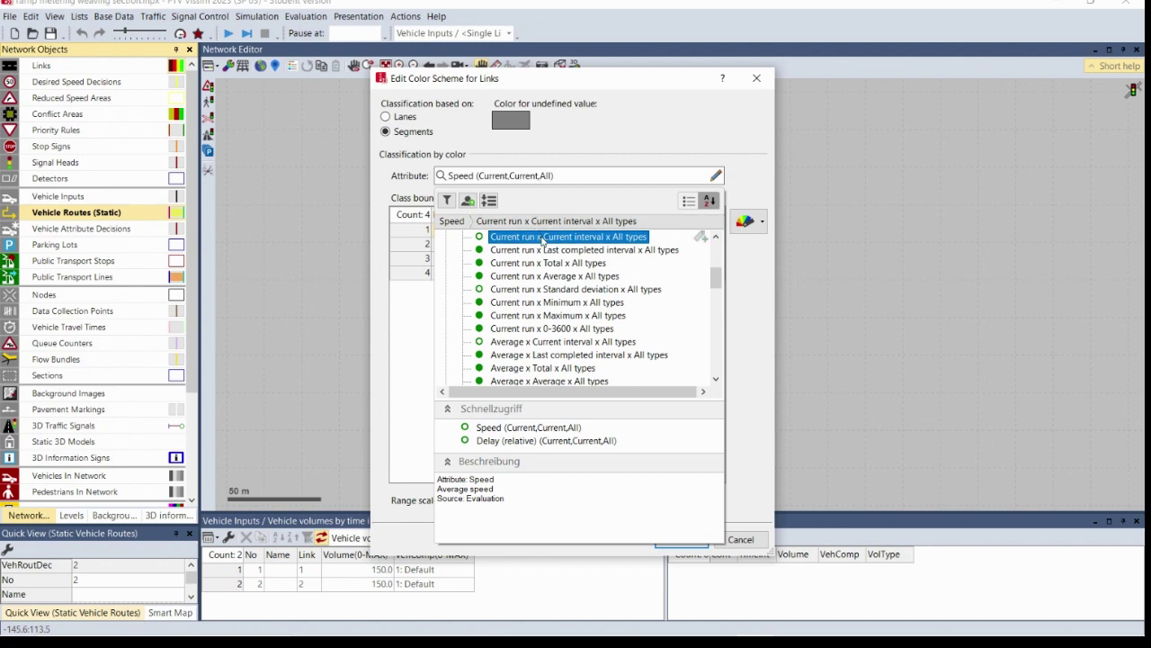
pyautogui.click(402, 312)
pyautogui.click(682, 539)
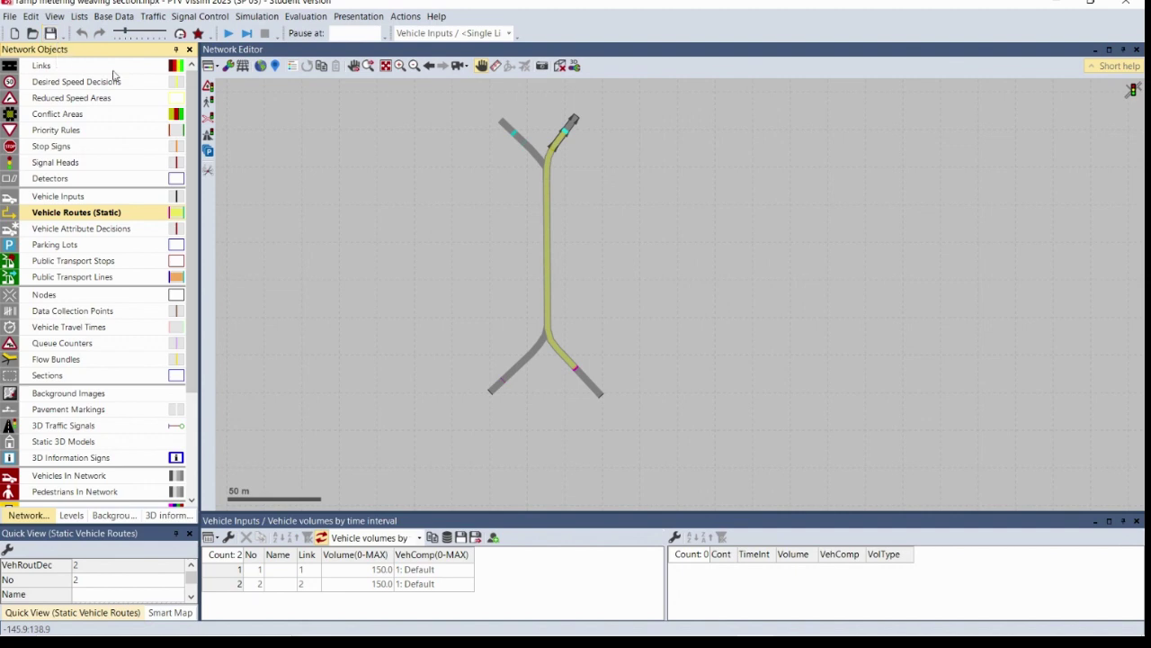
# Focus the Network Editor and open the Evaluation menu to reach Result Lists.
pyautogui.click(419, 234)
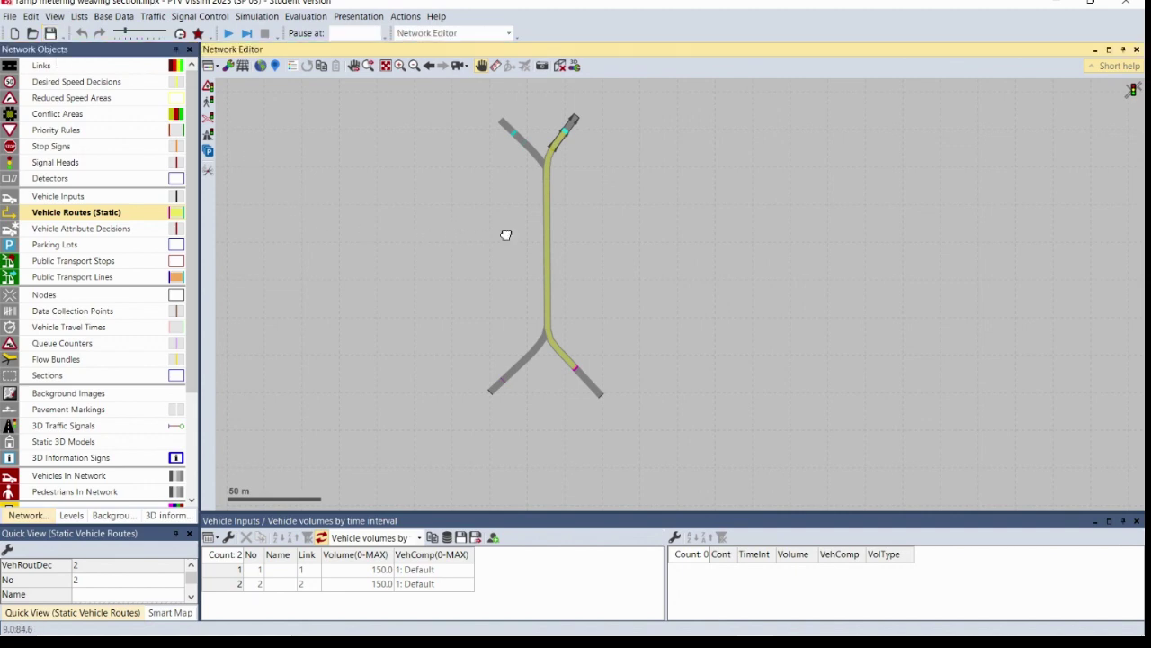
pyautogui.click(309, 18)
pyautogui.moveTo(326, 102)
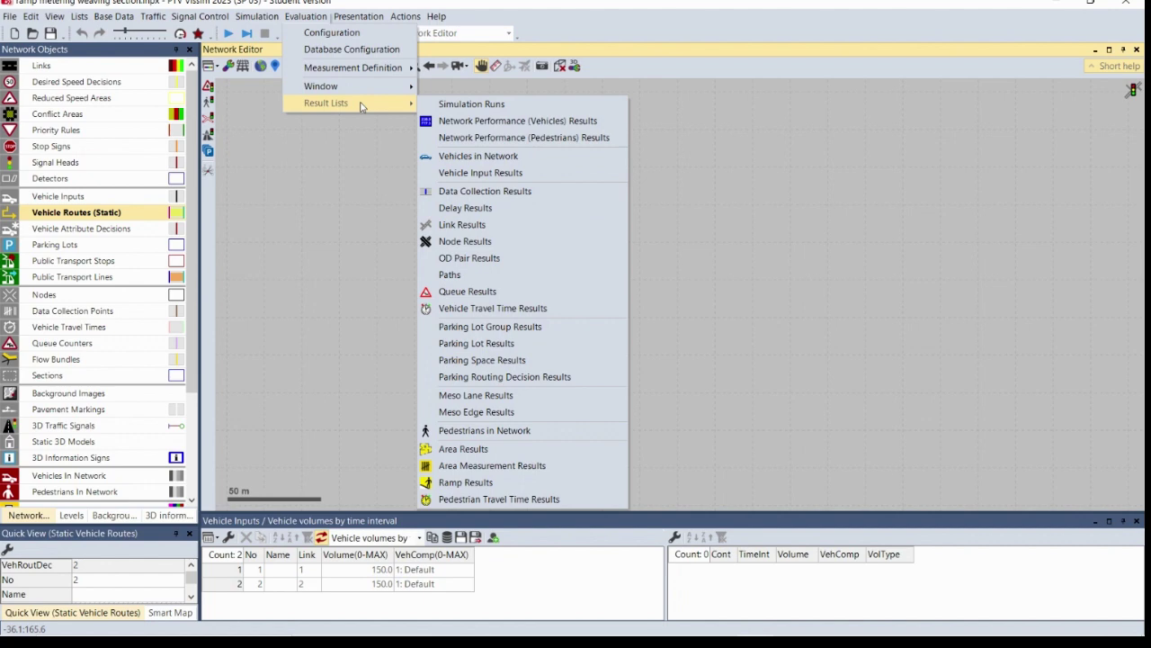
# Open Link Results, showing density, delay, speed and volume for 31 link segments.
pyautogui.click(443, 226)
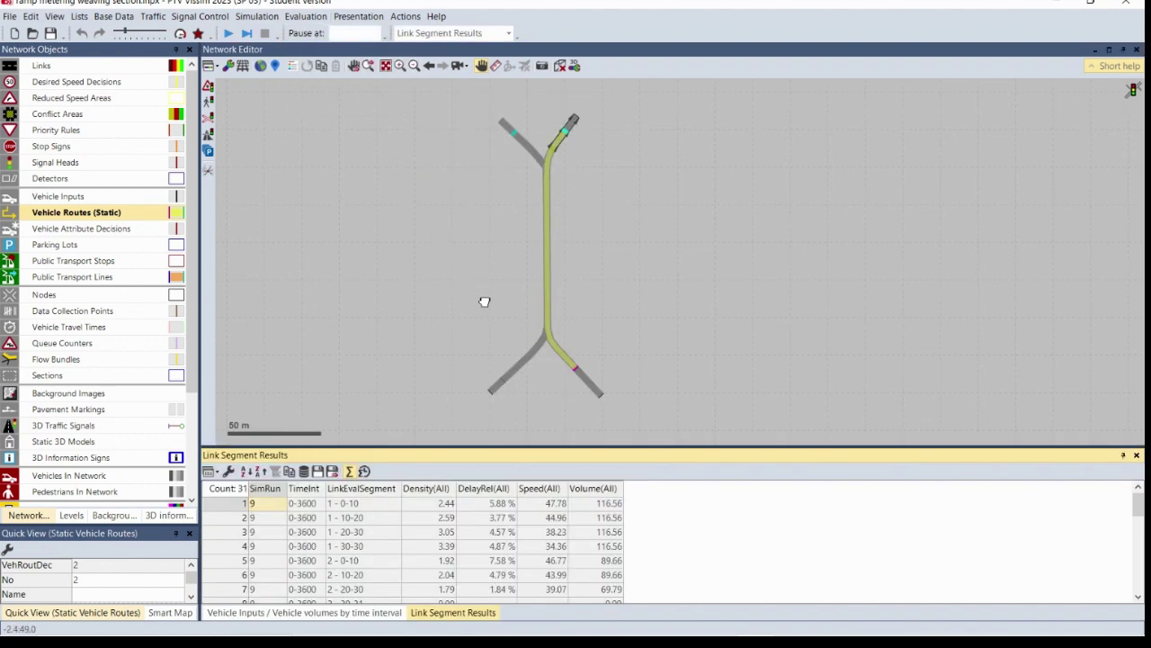